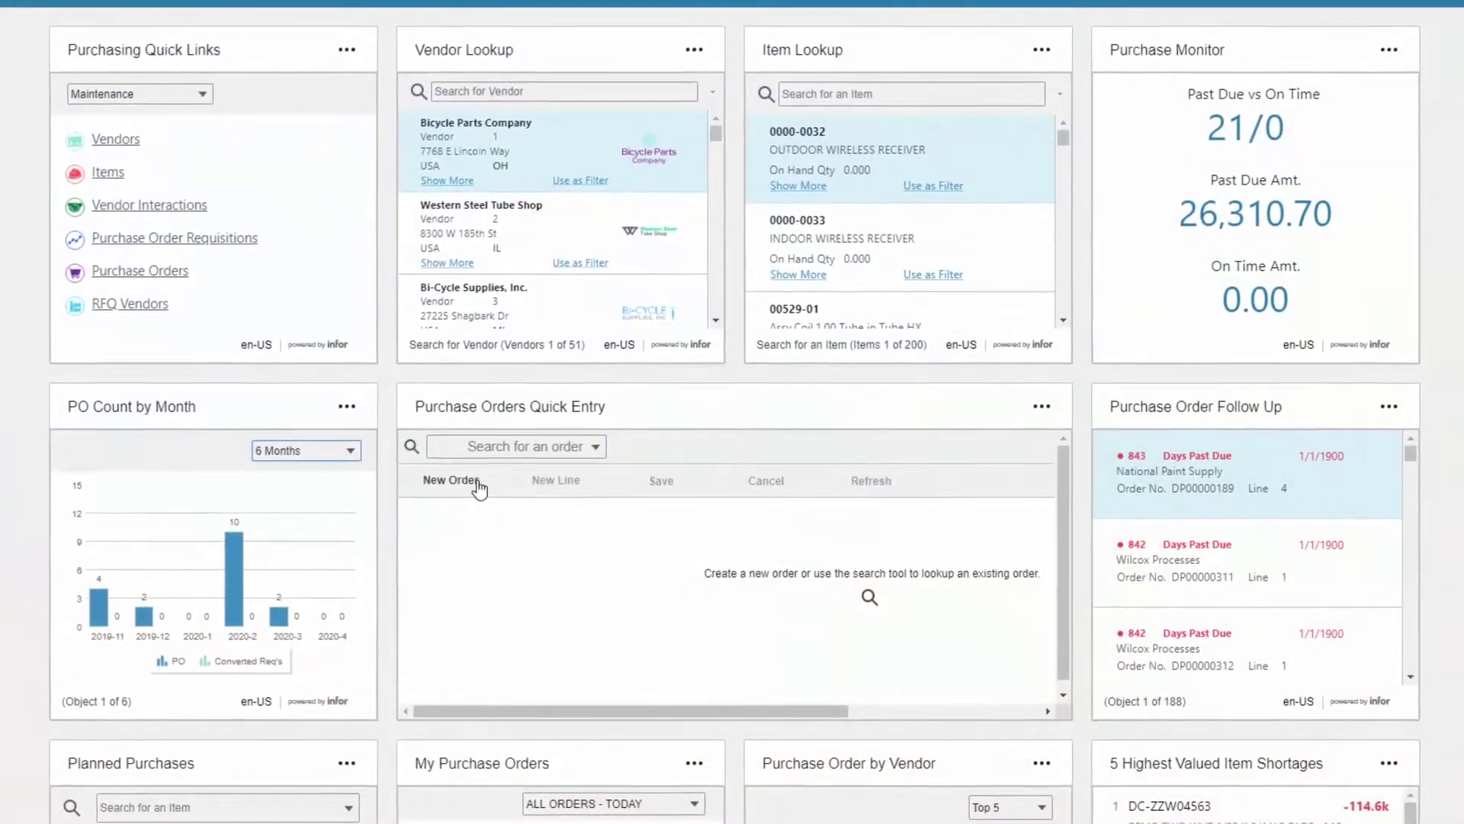
Step: Create and save new purchase order DP00000481 for Bicycle Parts Company with Planned status
click(476, 481)
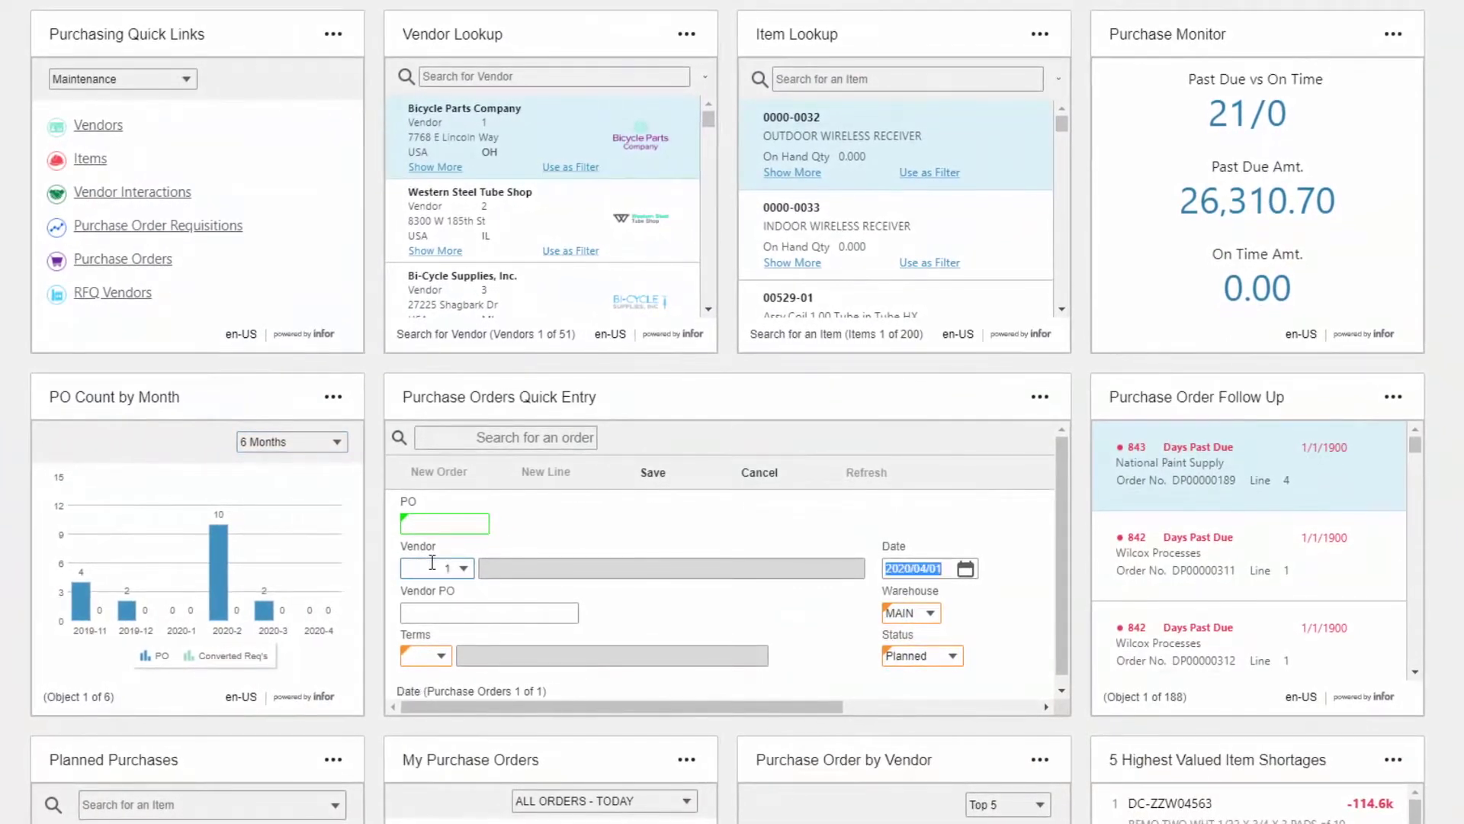
click(640, 486)
Step: Review vendor Western Steel Tube Shop and overdue order DP00000311 line 1 on the dashboard
click(527, 219)
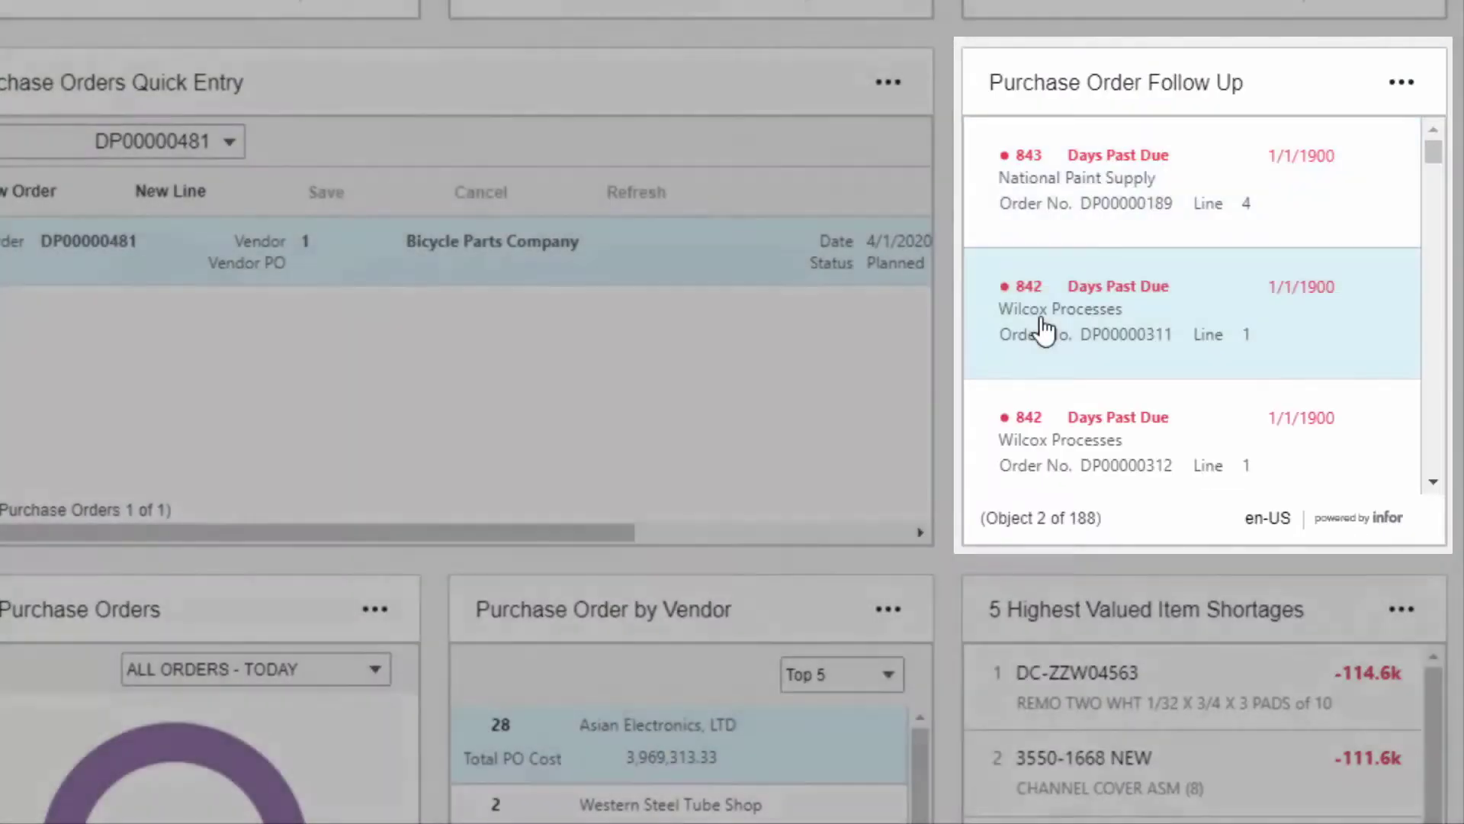
click(1044, 329)
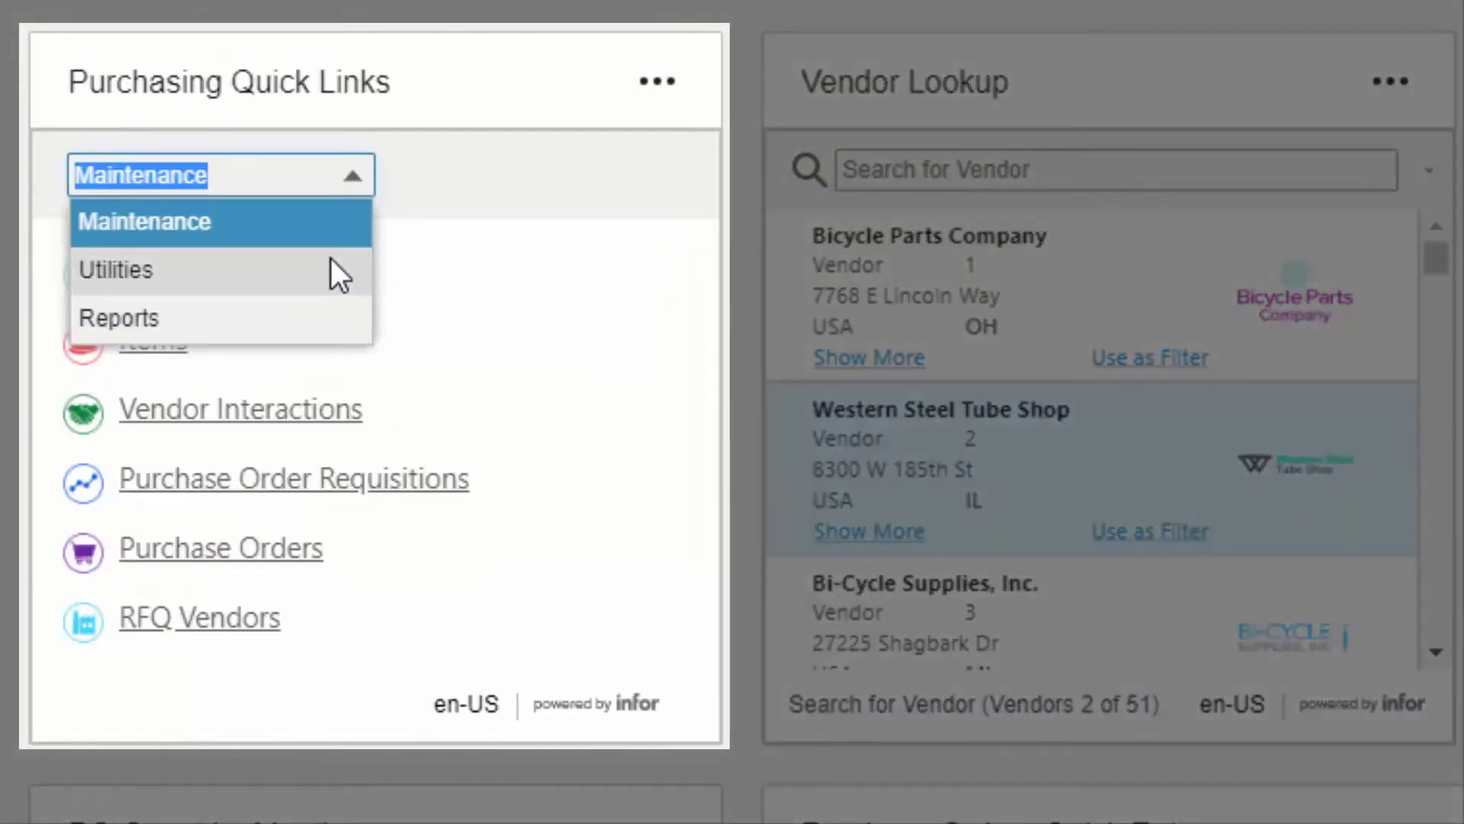
Step: Switch the Purchasing Quick Links group from Maintenance to Utilities
click(331, 257)
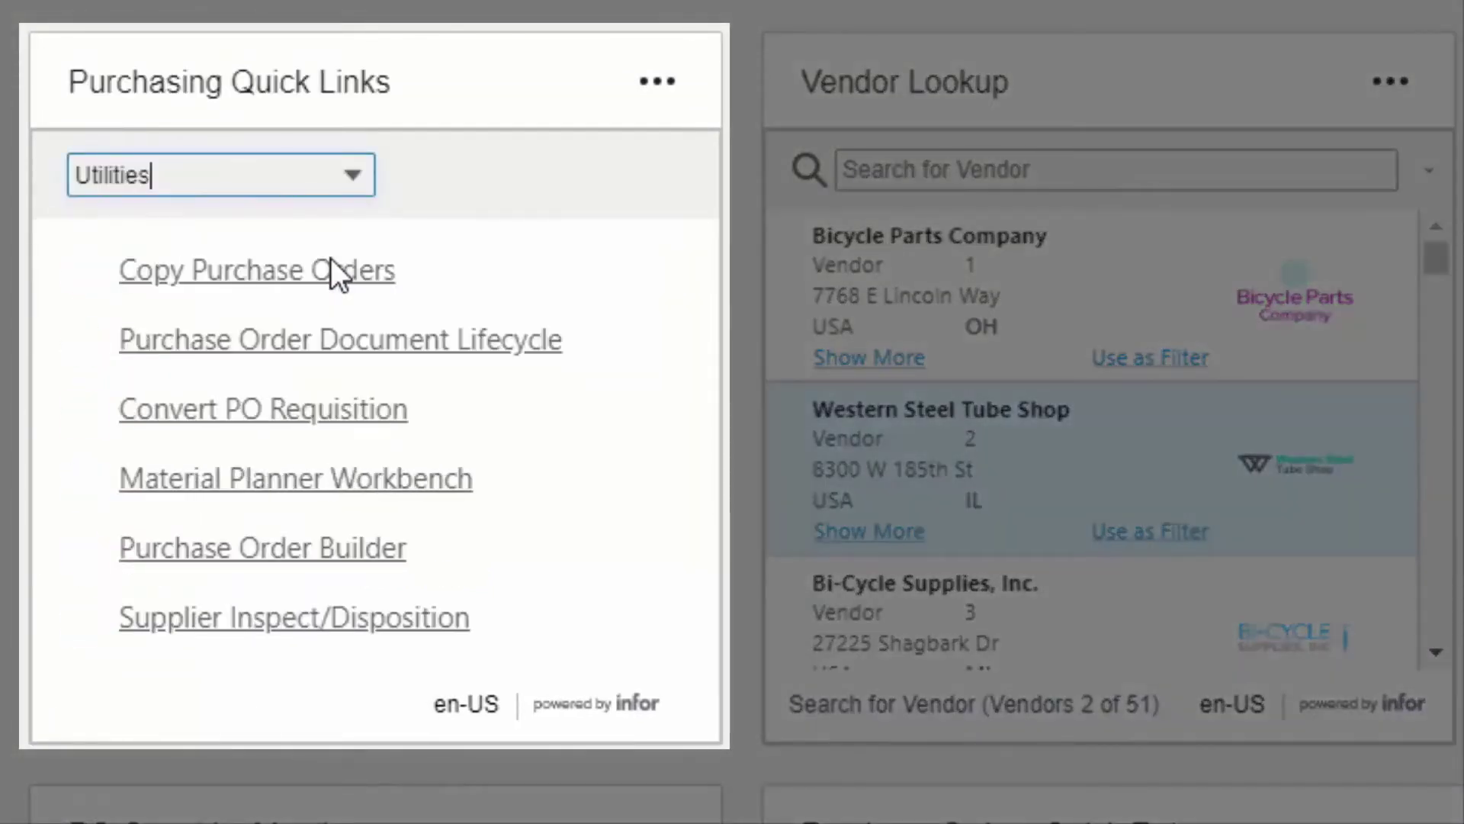